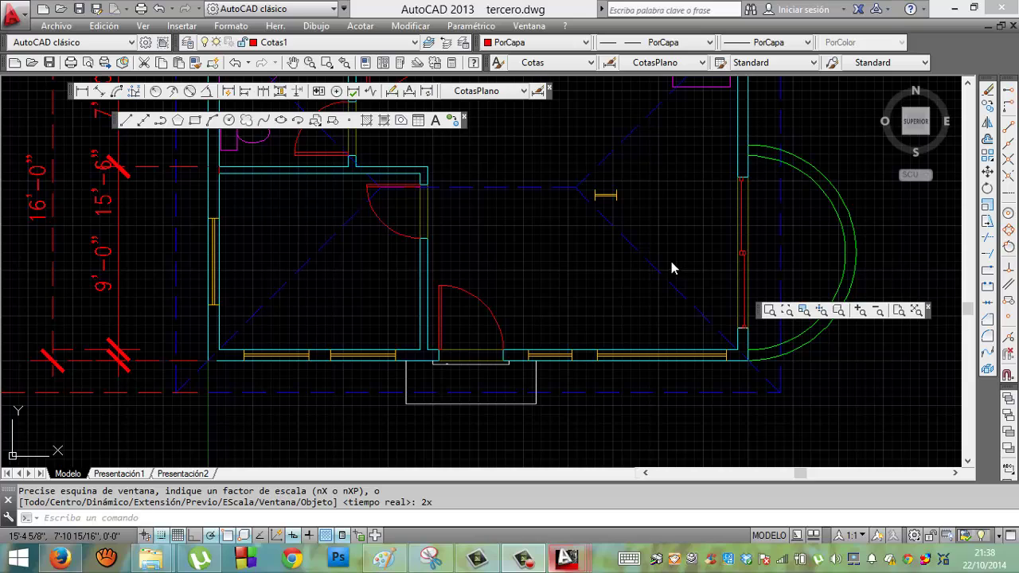
Step: Draw a 5'-1" linear dimension below the curved bay, then undo it
click(82, 91)
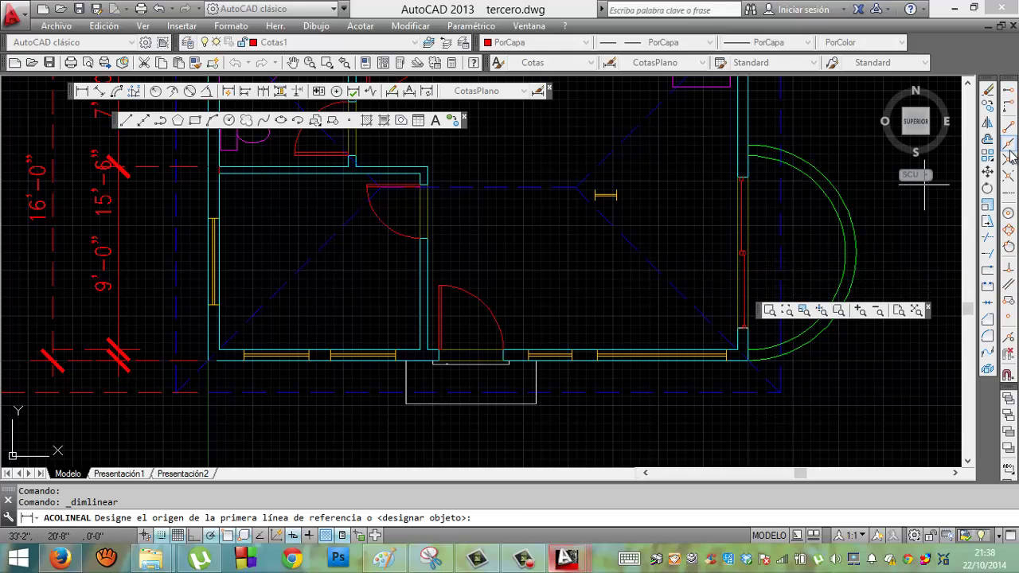
click(1008, 230)
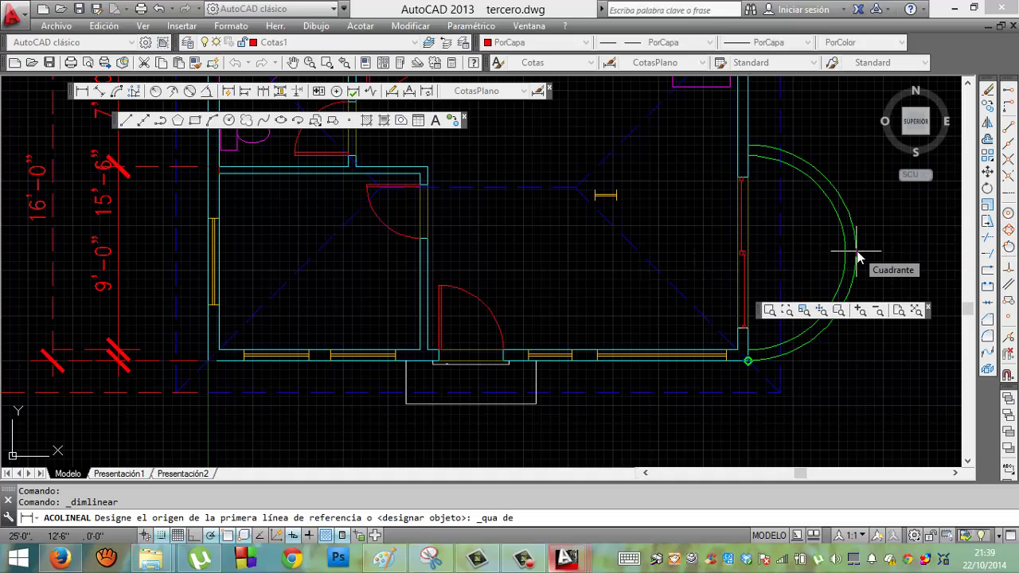
click(748, 362)
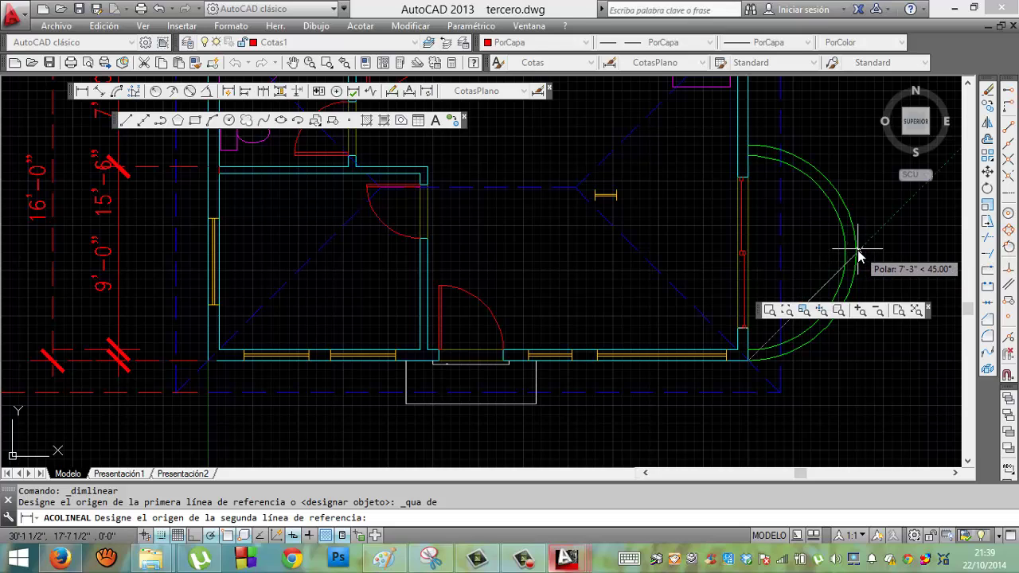
click(851, 282)
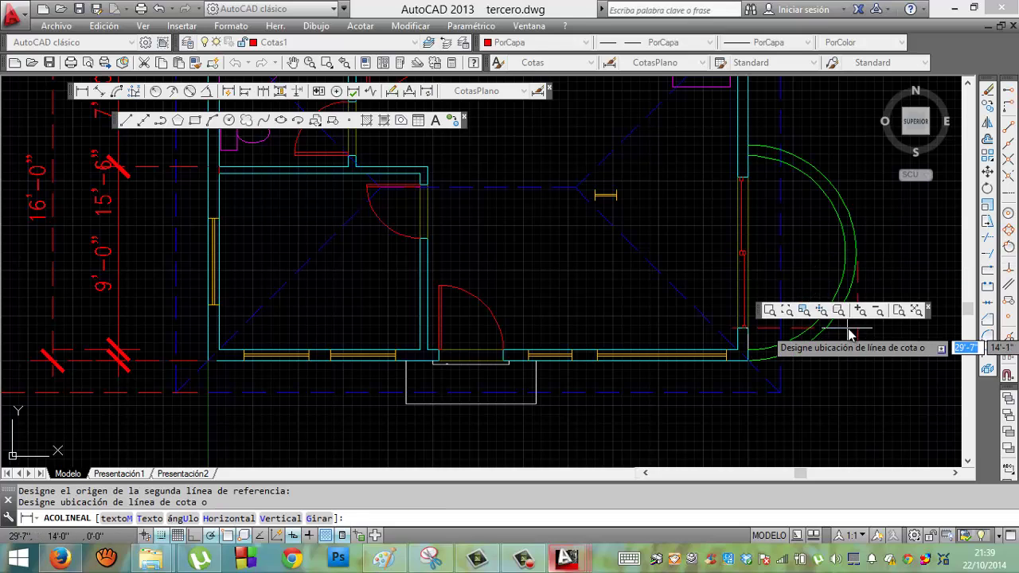
click(853, 430)
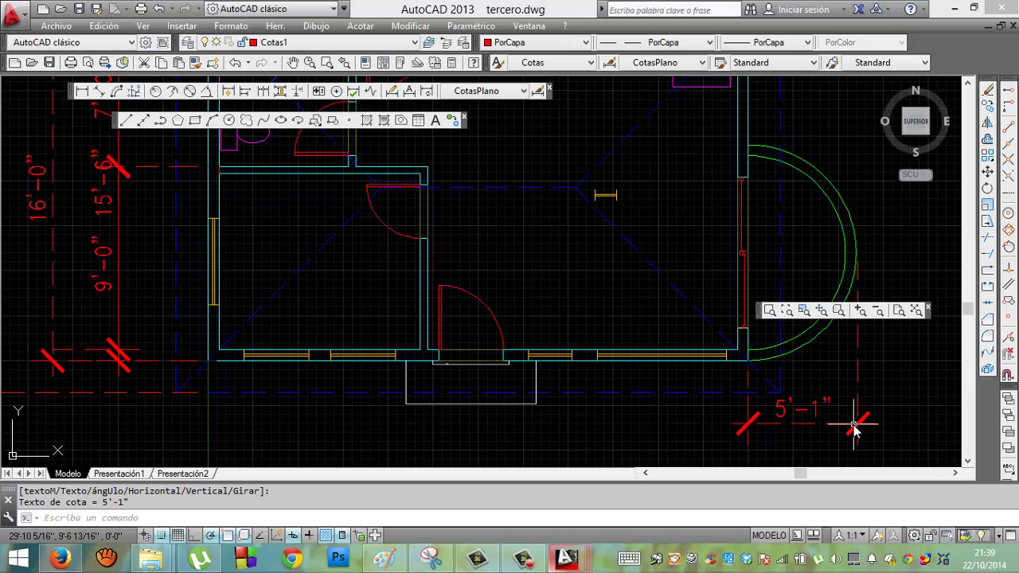
key(ctrl+z)
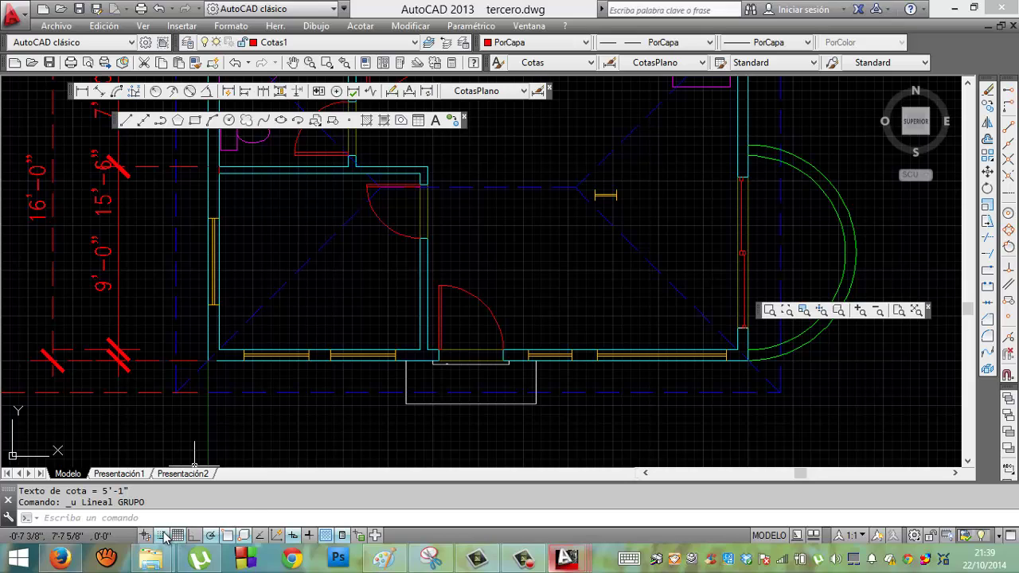
Step: Turn off running object snaps and switch the snap mode to Cuadrante (quadrant)
click(228, 536)
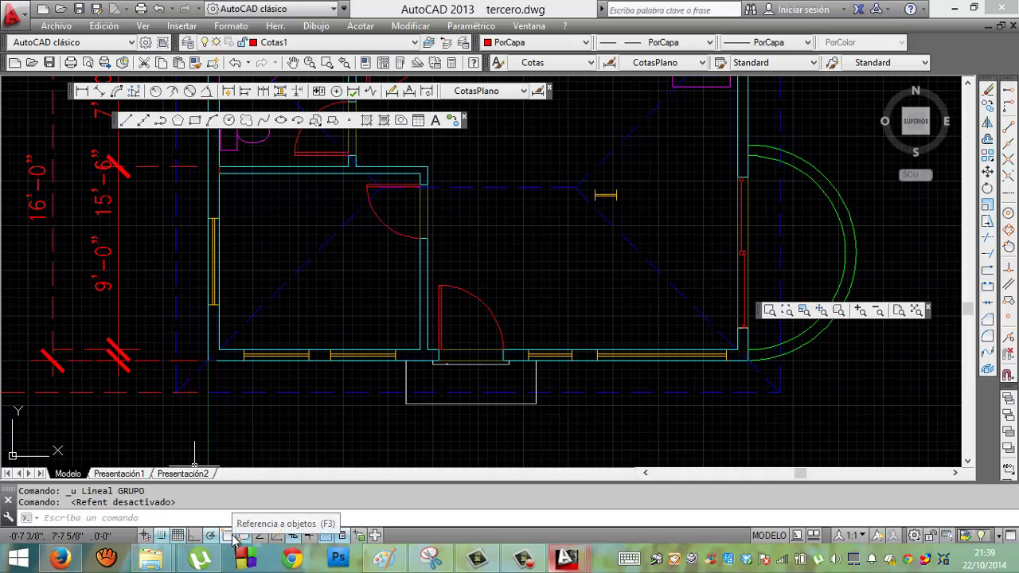
right_click(233, 537)
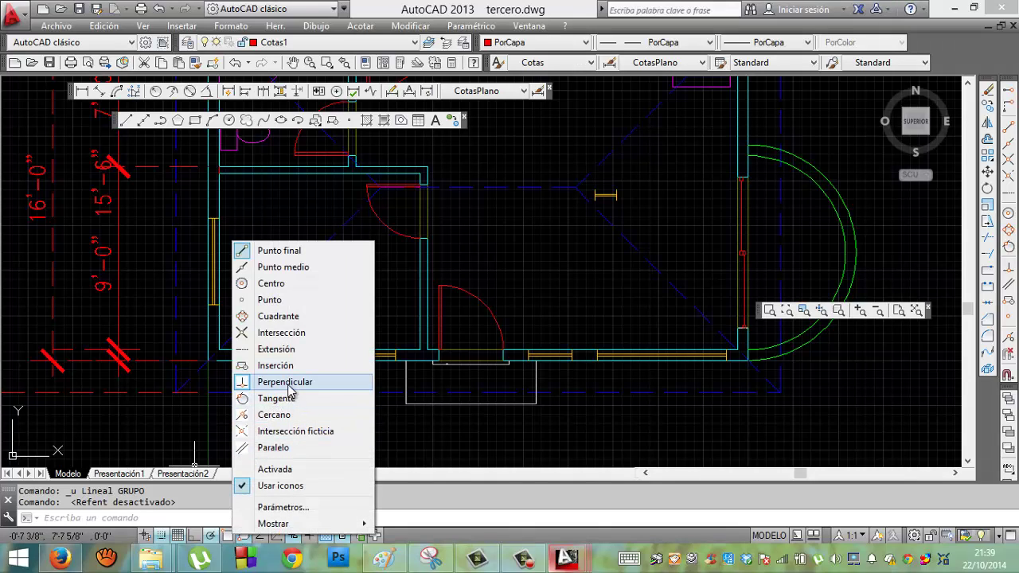
click(312, 318)
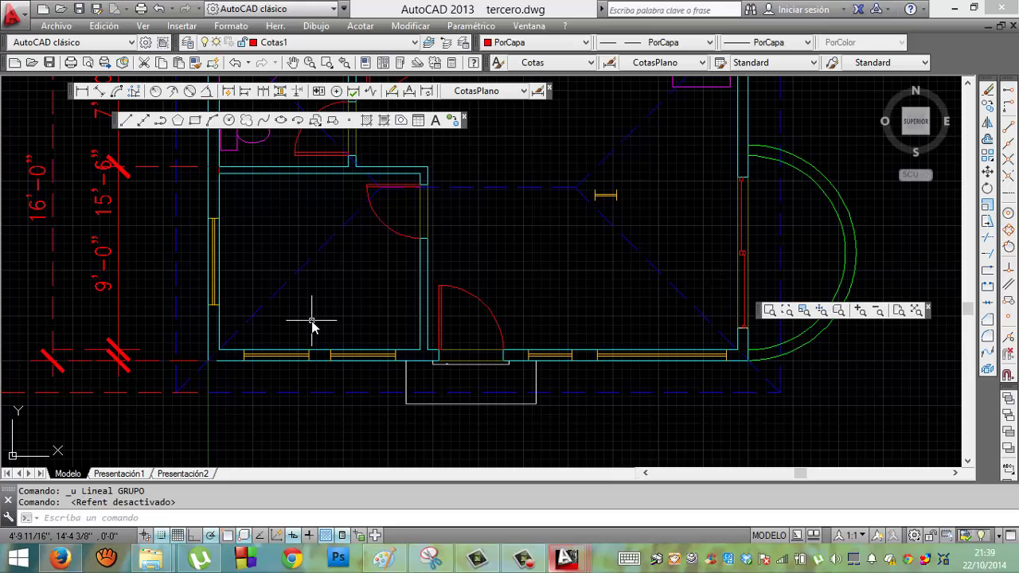
Step: Dimension from the wall corner to the arc quadrant, placing the 5'-0" dimension below the bay
click(82, 91)
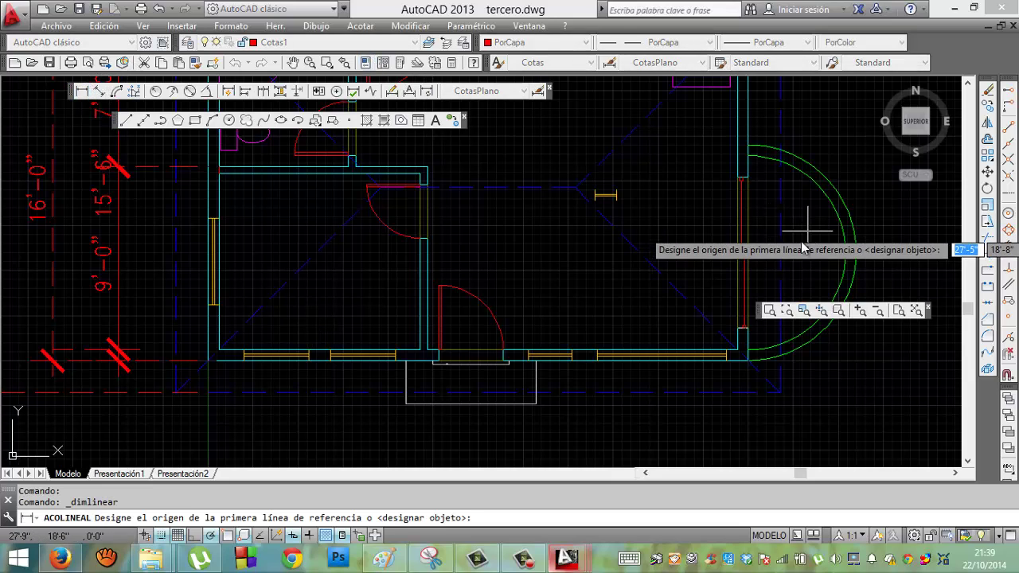
click(748, 361)
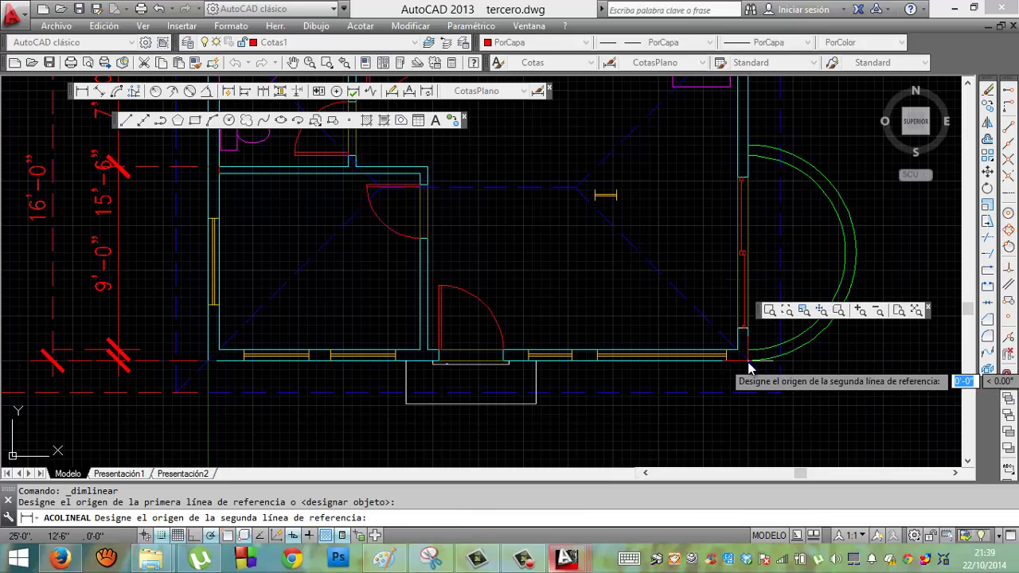
click(856, 255)
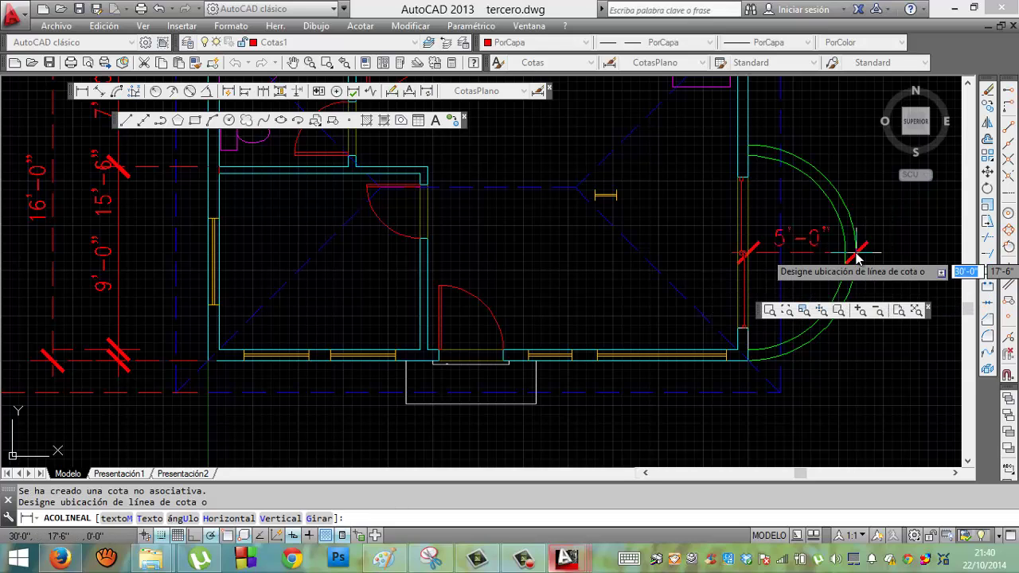
click(849, 437)
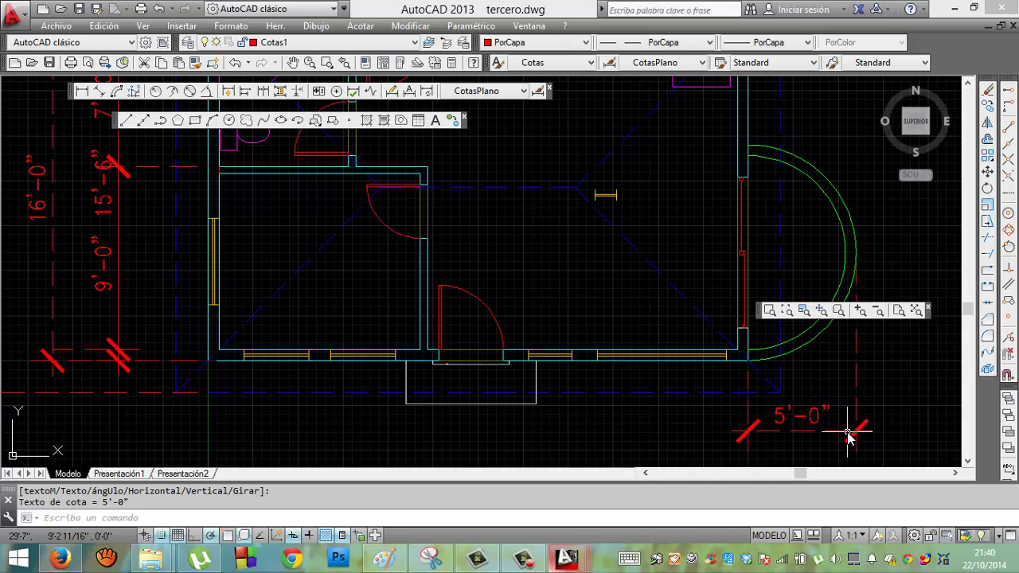
Step: Add an R5'-0" radius dimension to the green bay arc, with the label across the arc
click(156, 92)
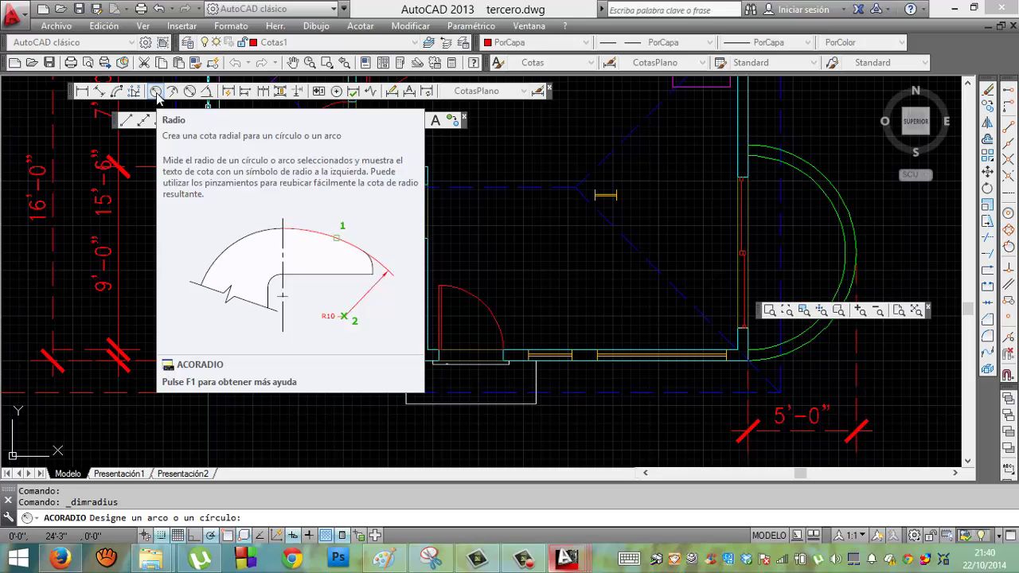
click(745, 253)
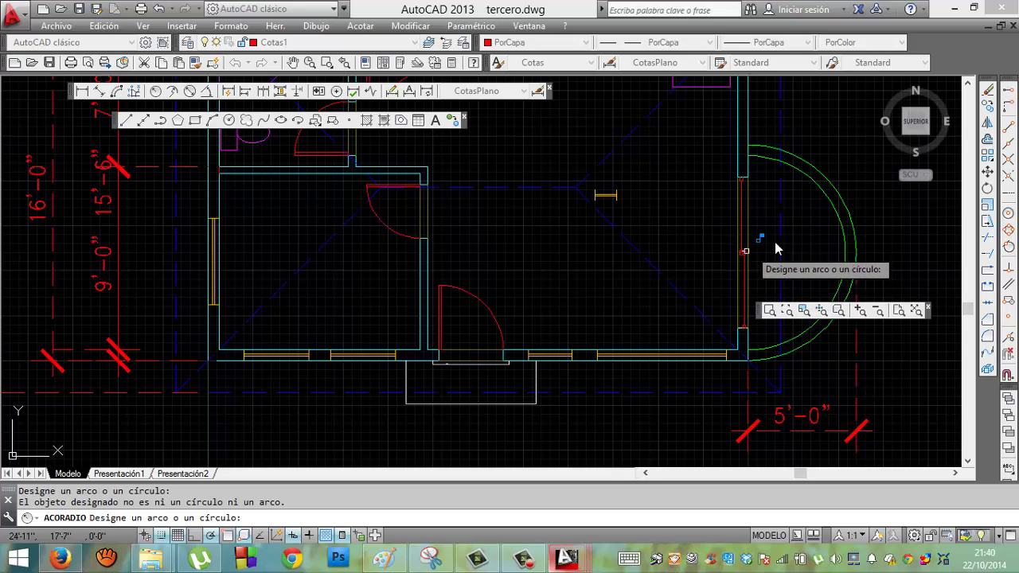
click(844, 195)
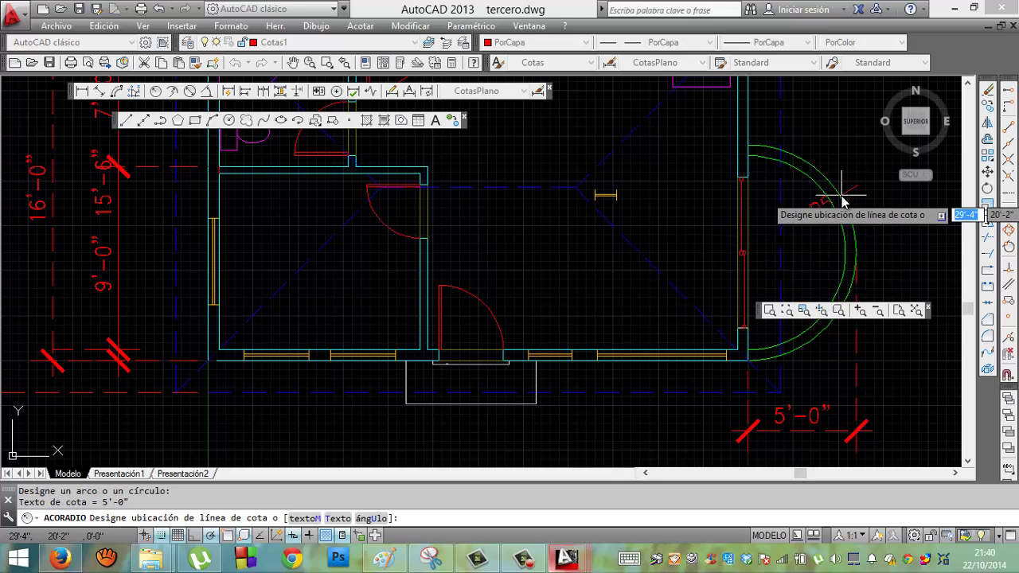
click(818, 237)
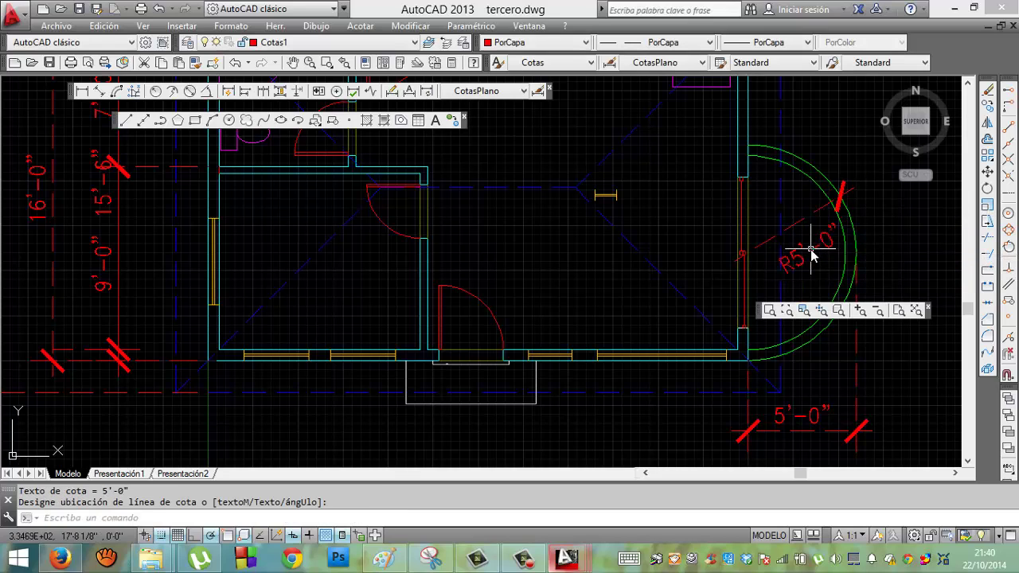
click(931, 301)
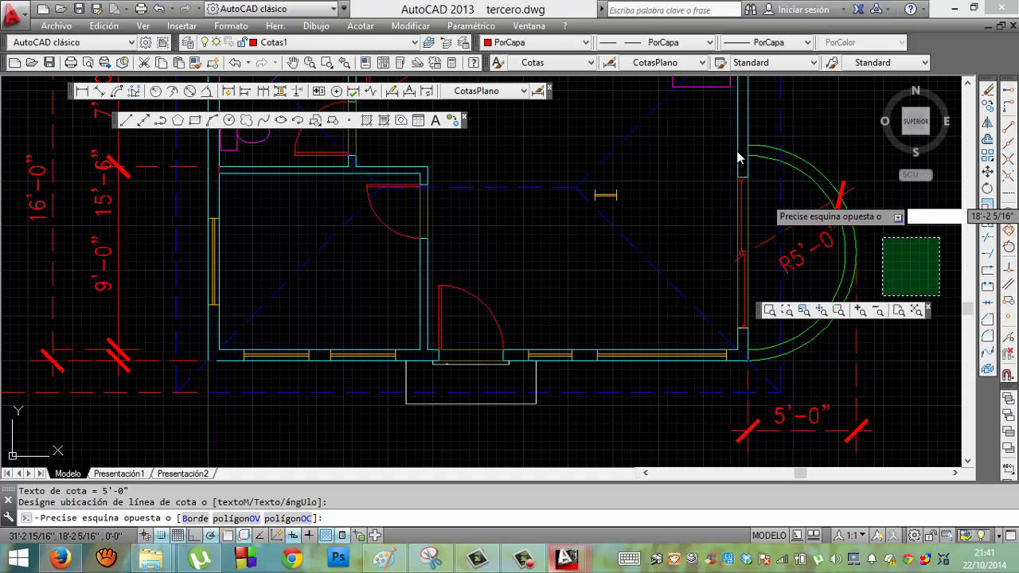
Step: Create a new CotasPlano-based dimension style used only for Acotaciones de radio
click(556, 101)
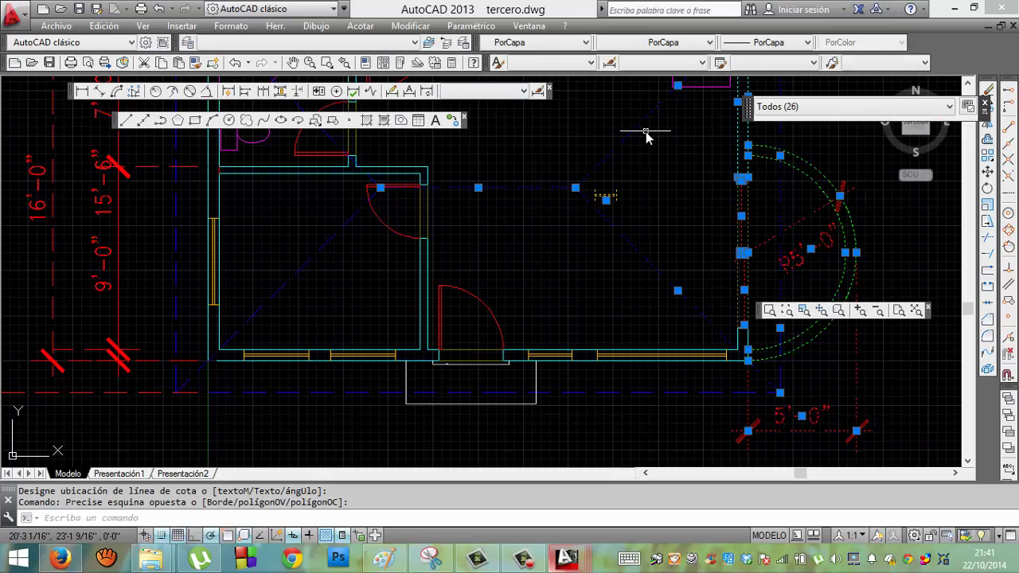
key(Escape)
key(Escape)
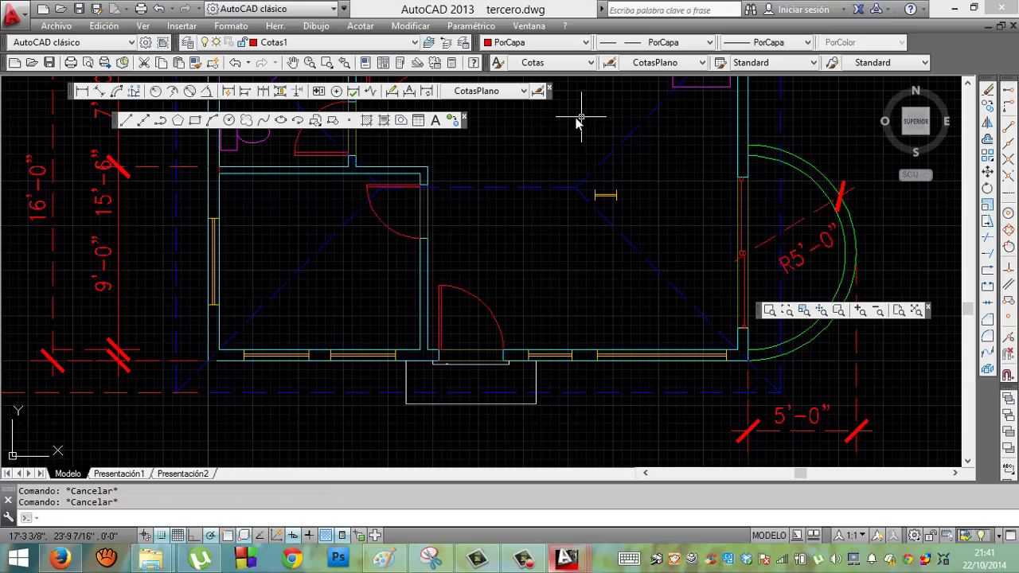
click(539, 92)
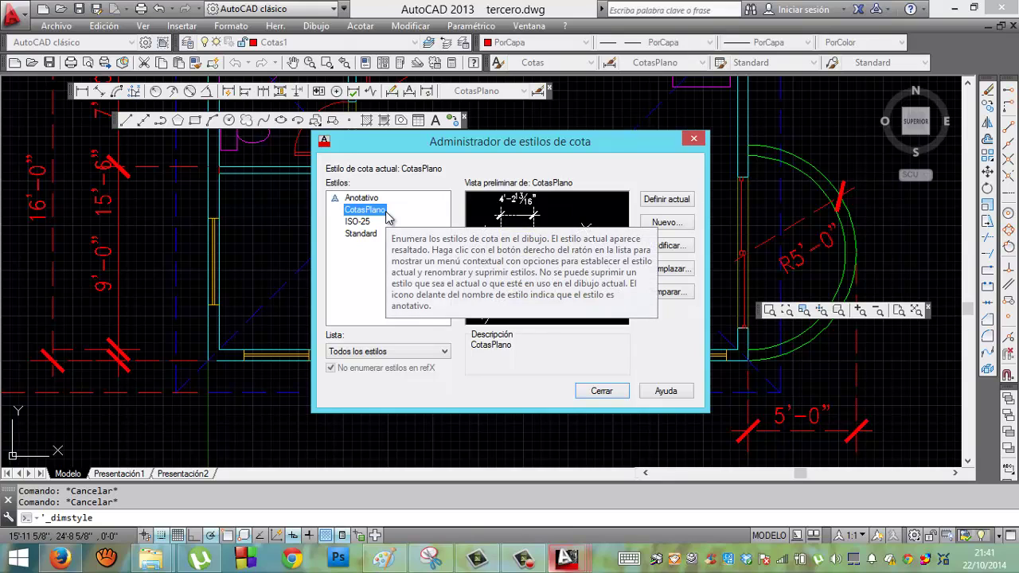
click(652, 224)
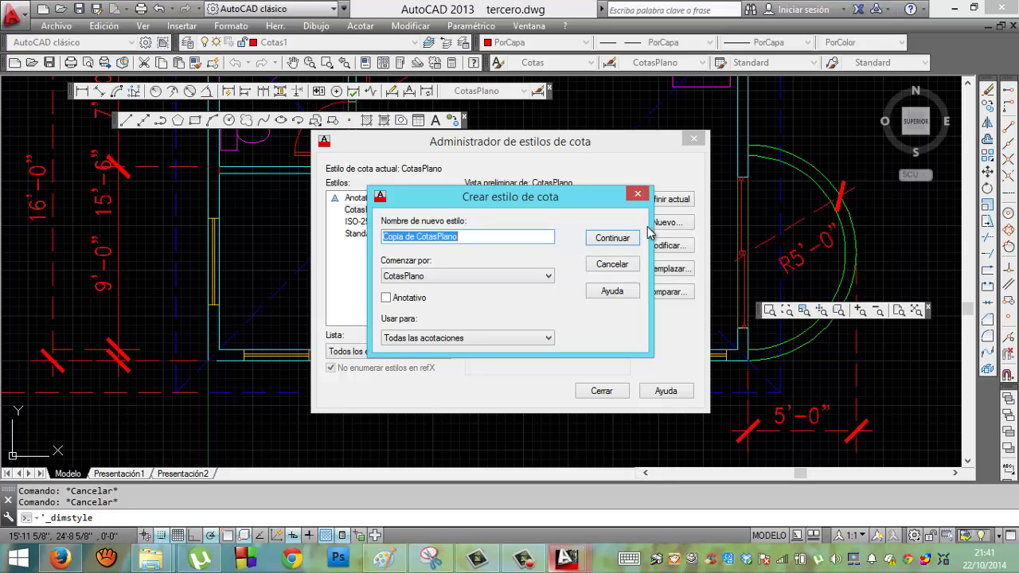
click(541, 339)
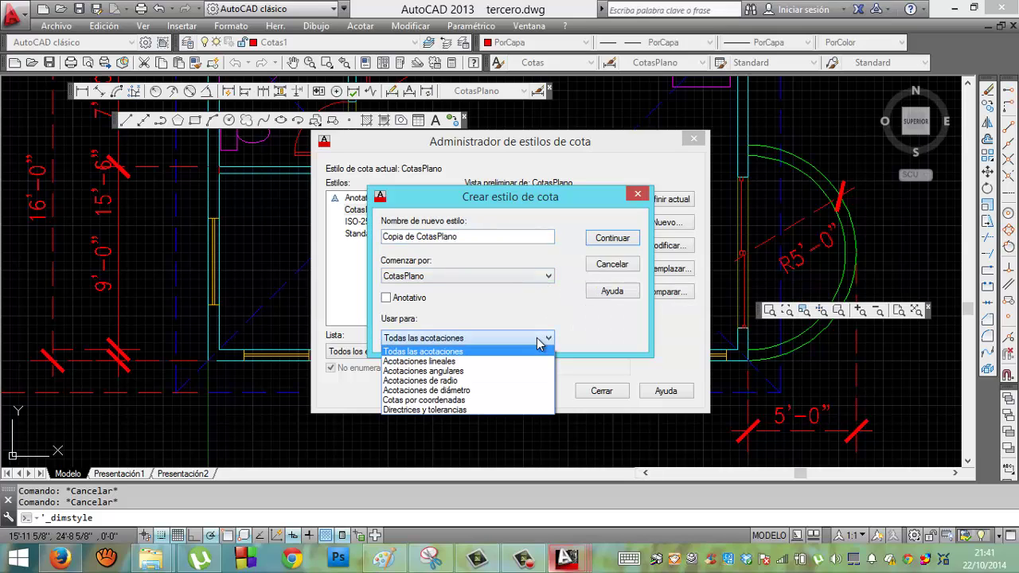
click(479, 380)
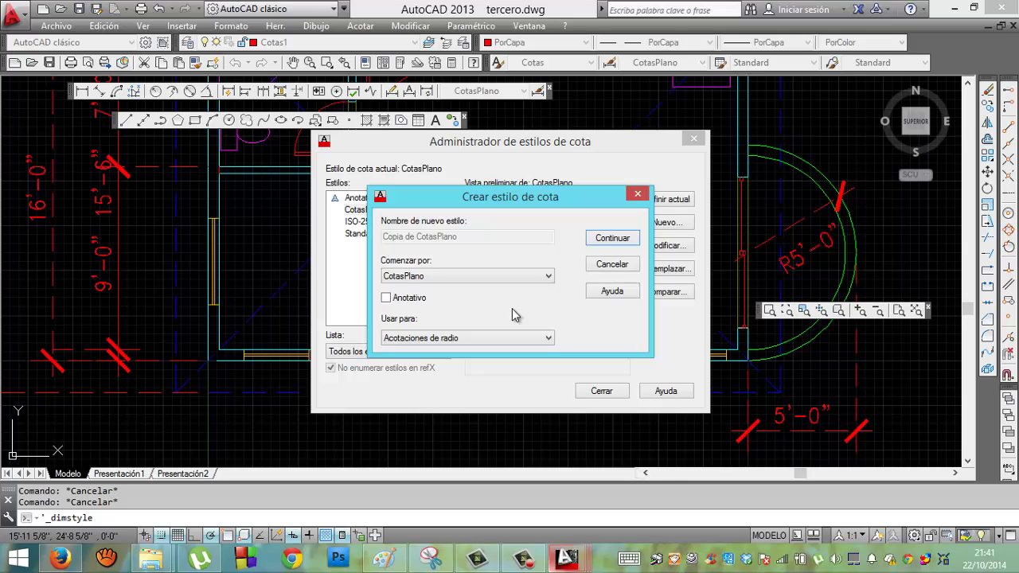
click(611, 238)
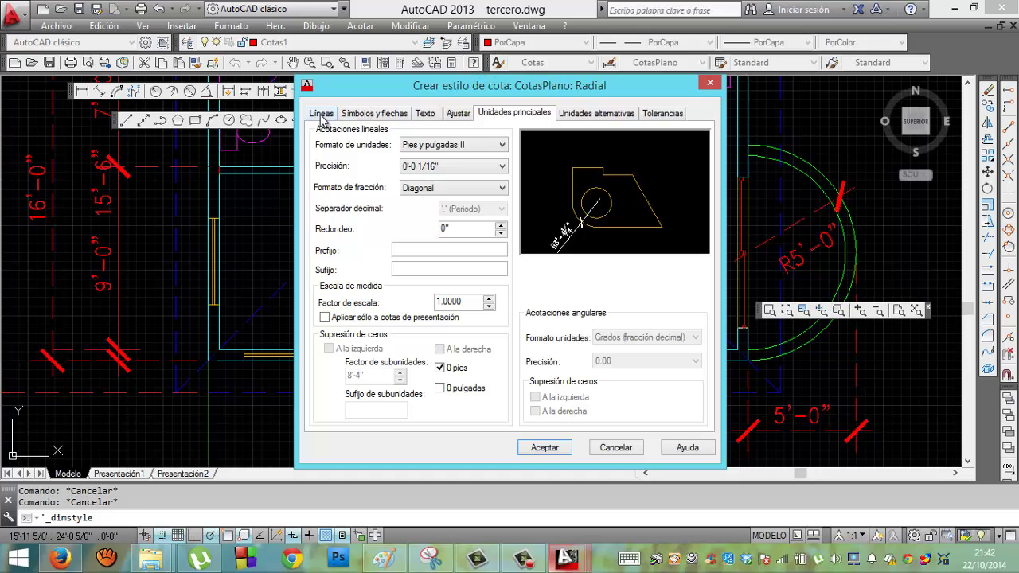
Step: Set the Radial style's second arrowhead to Ángulo recto under Símbolos y flechas
click(322, 115)
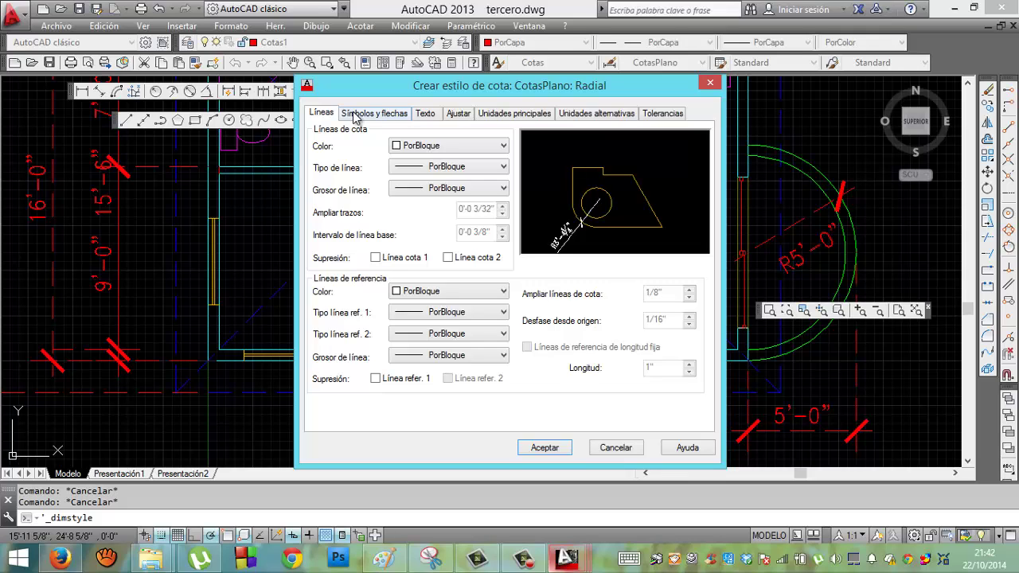
click(385, 116)
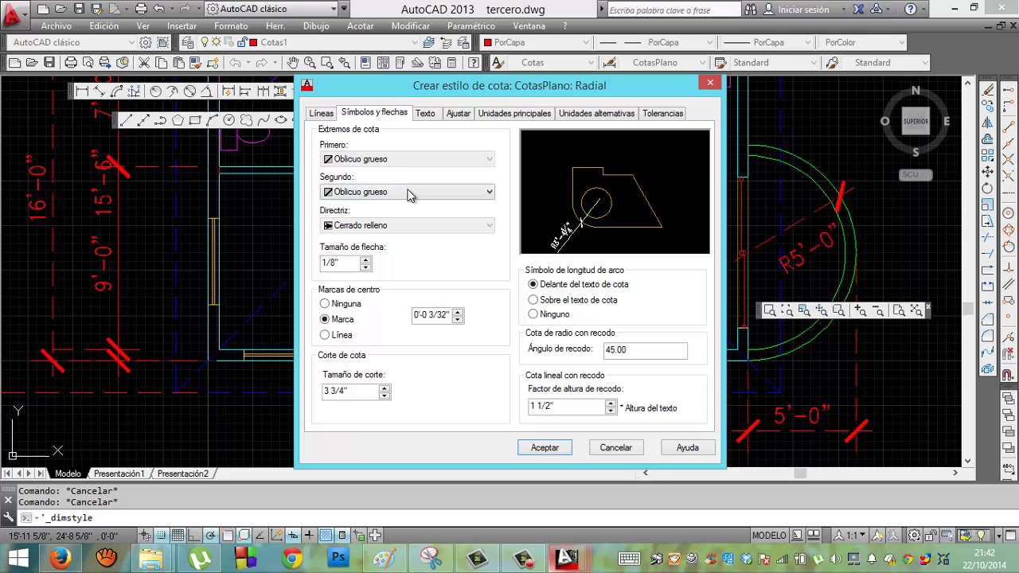
click(408, 197)
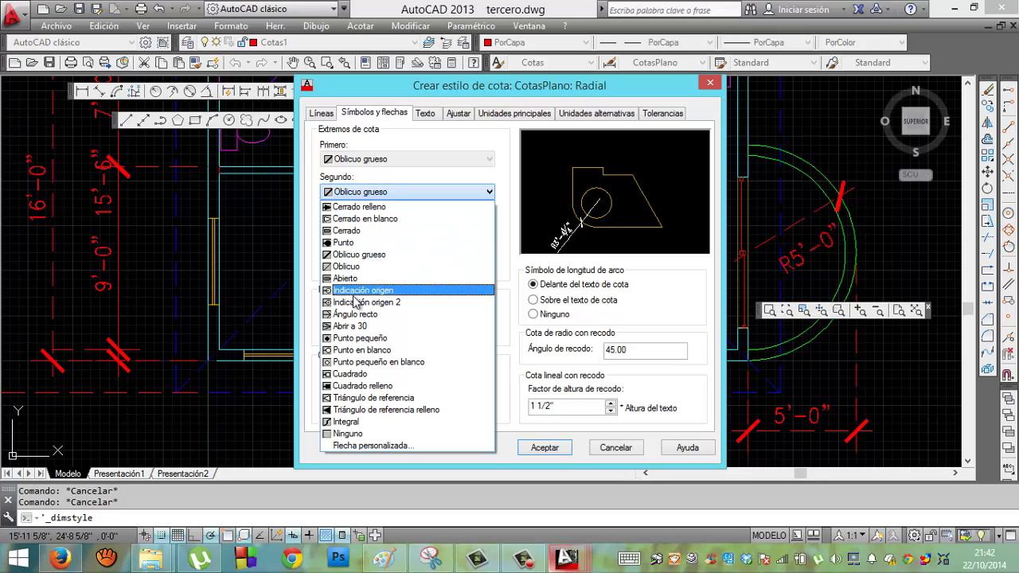
click(355, 315)
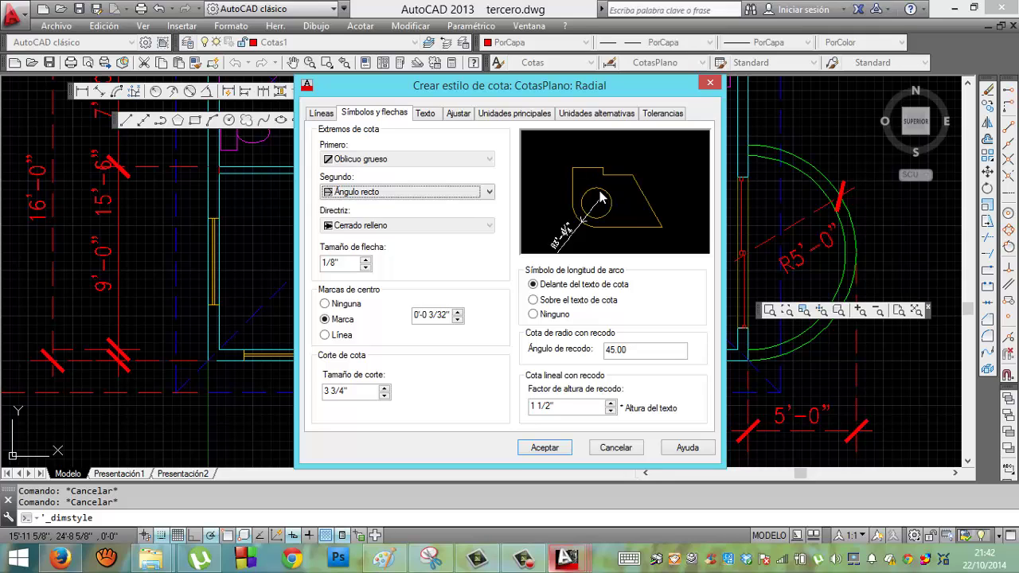
click(425, 115)
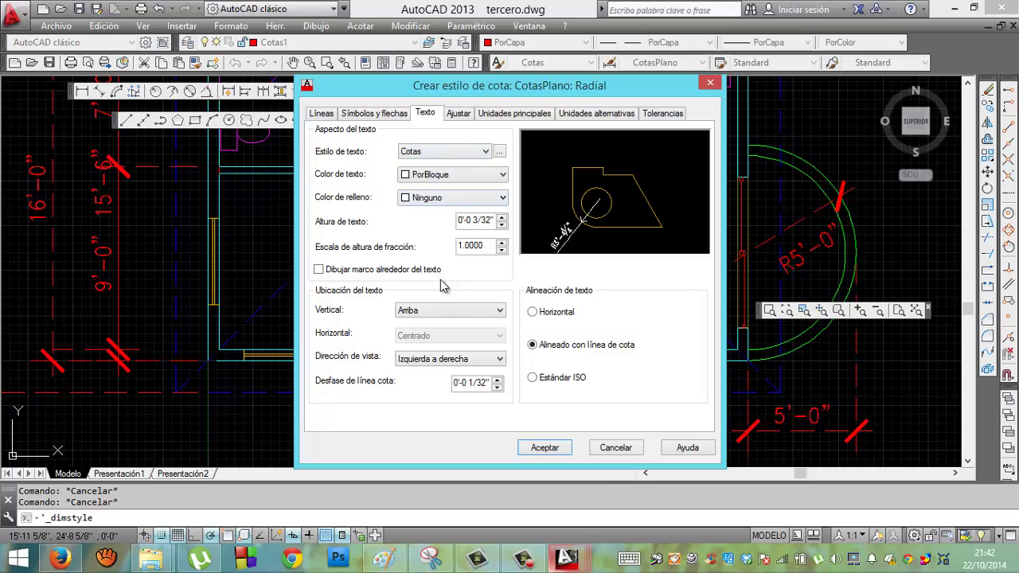
Step: Set the Radial style's vertical text placement to Centrado and save the style with Aceptar
click(461, 315)
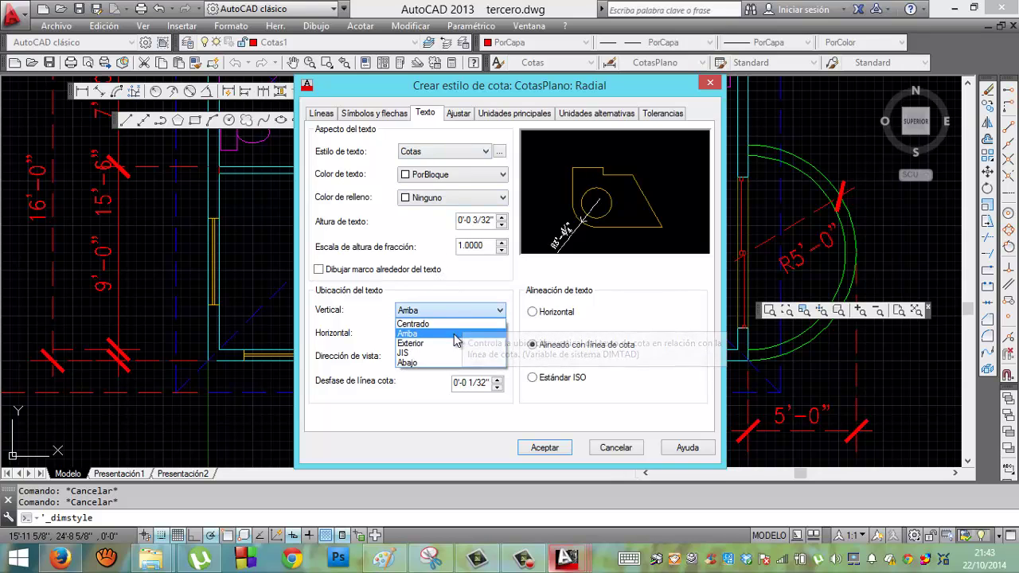
click(458, 324)
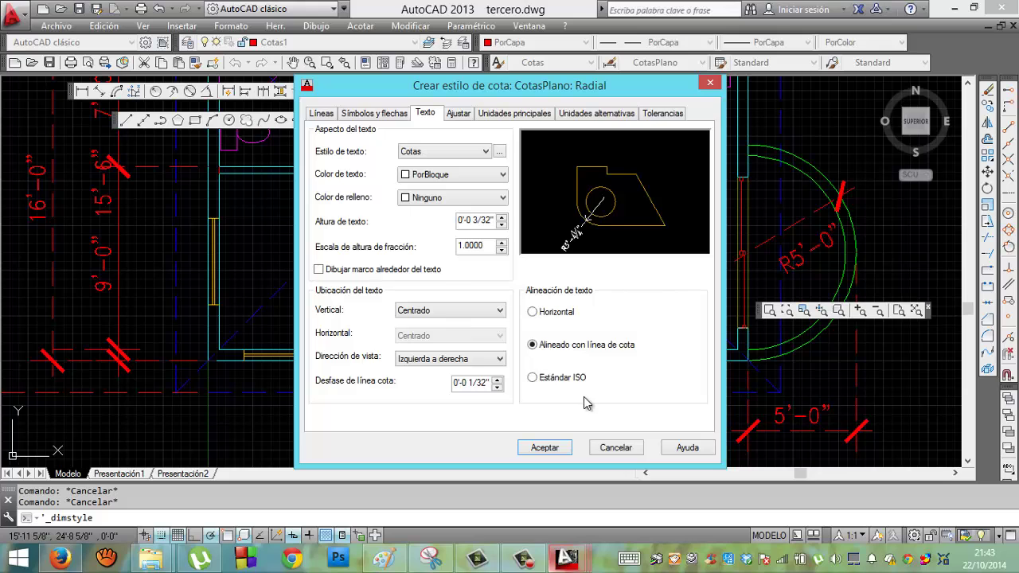
click(545, 448)
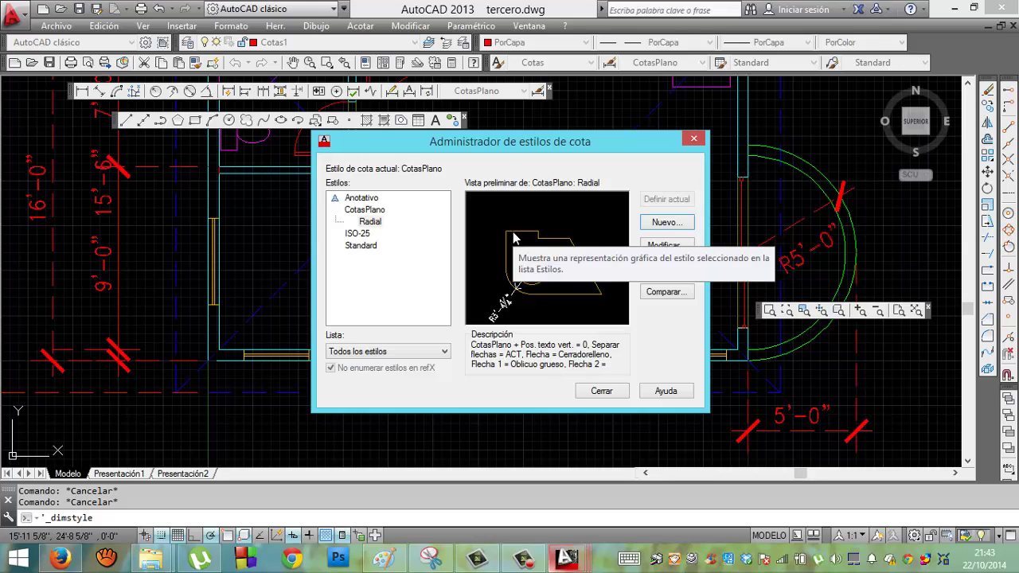
Step: Close the Dimension Style Manager and start the Radio dimension tool
click(601, 390)
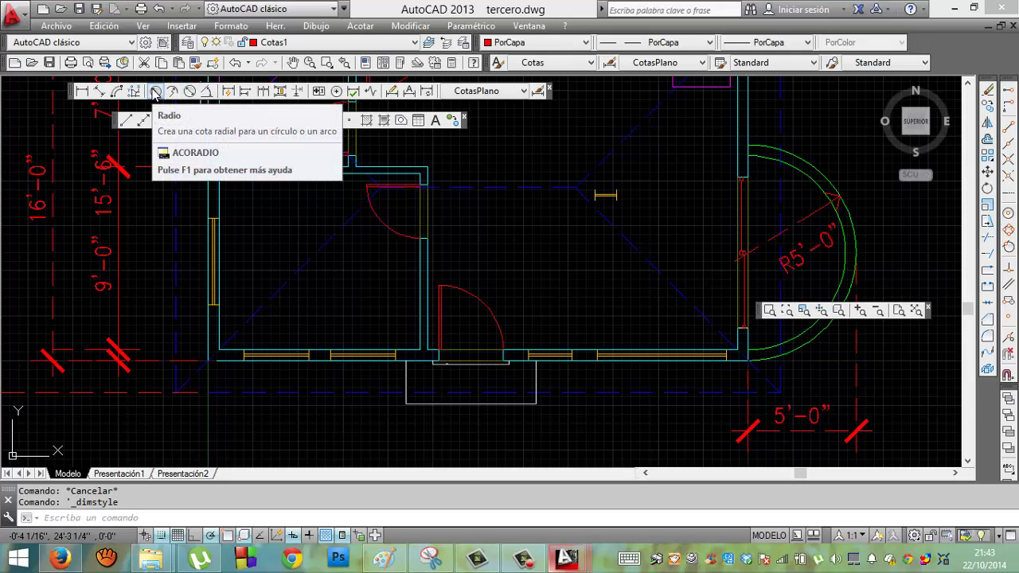
click(156, 93)
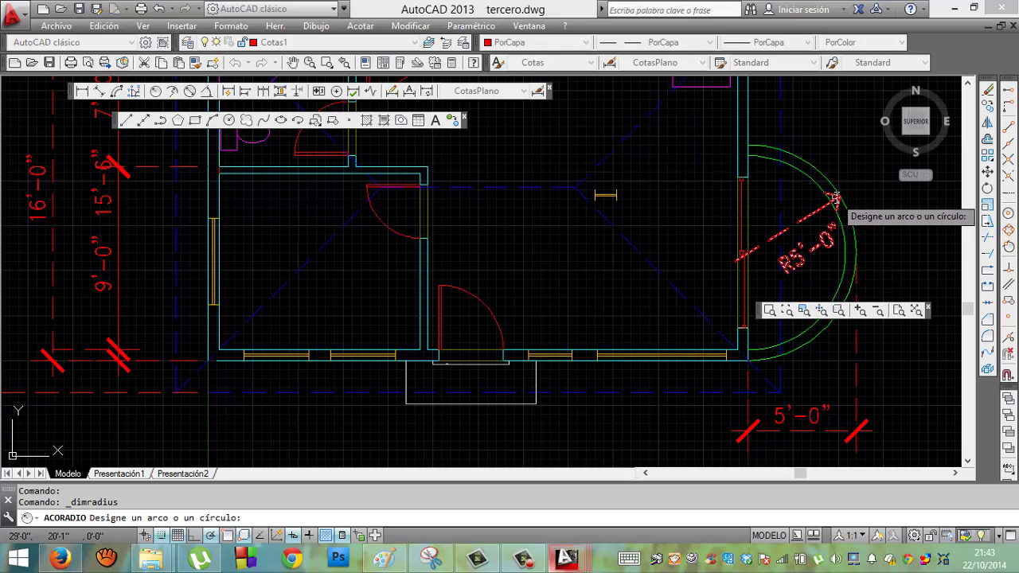
Step: Pick the green bay arc and place the R5'-0" radius dimension toward the upper right
click(746, 242)
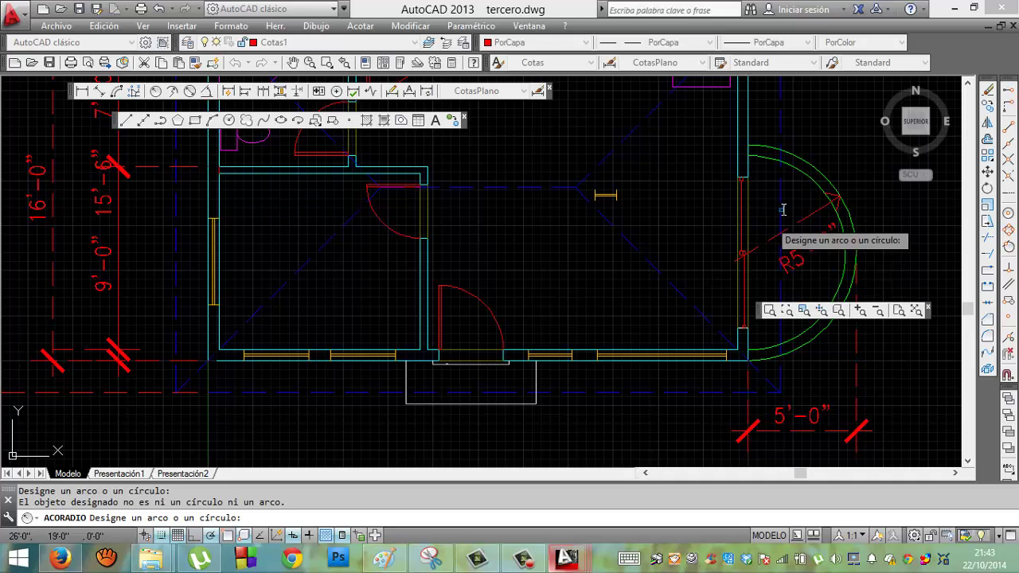
click(818, 171)
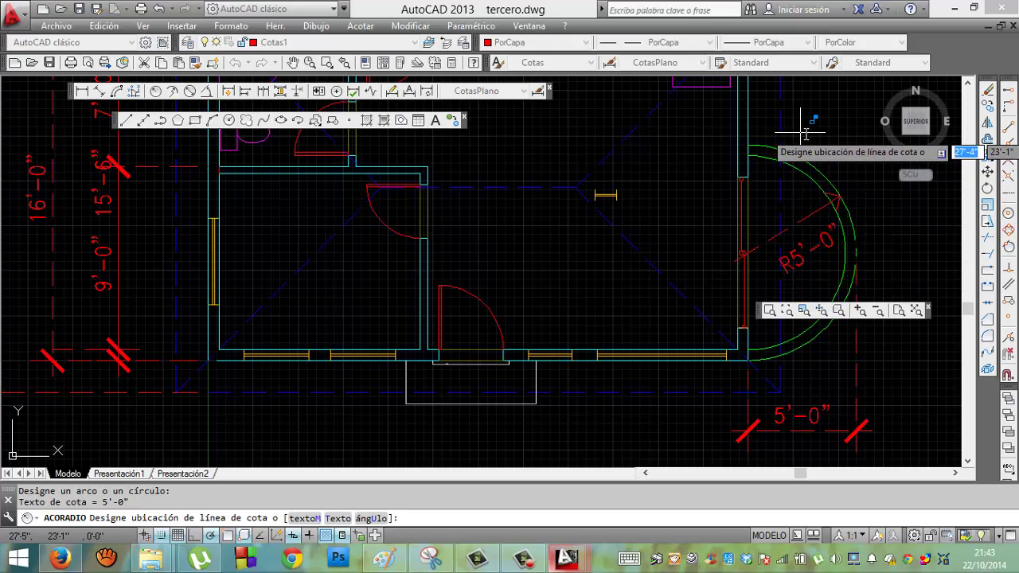
click(853, 139)
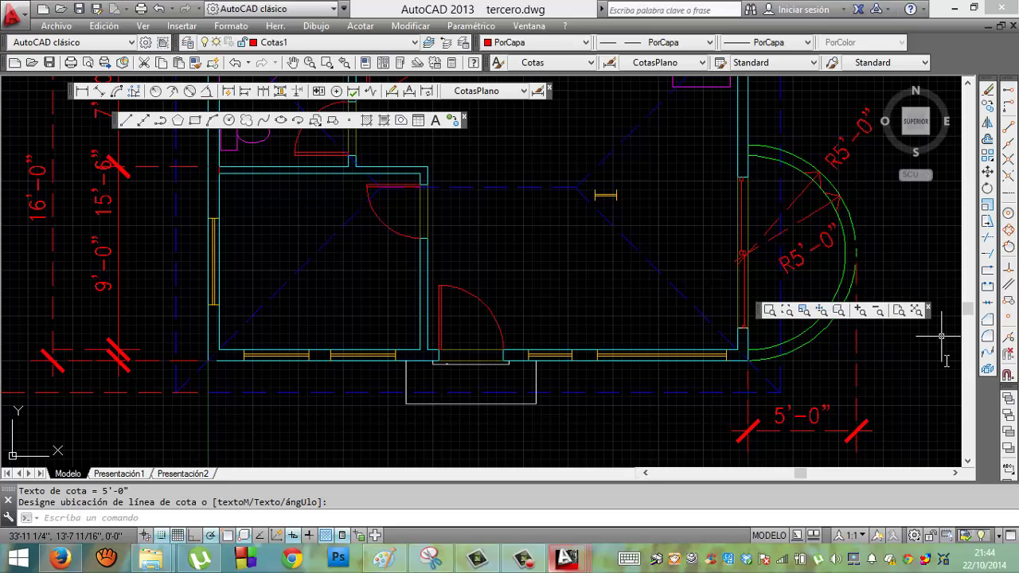
click(537, 565)
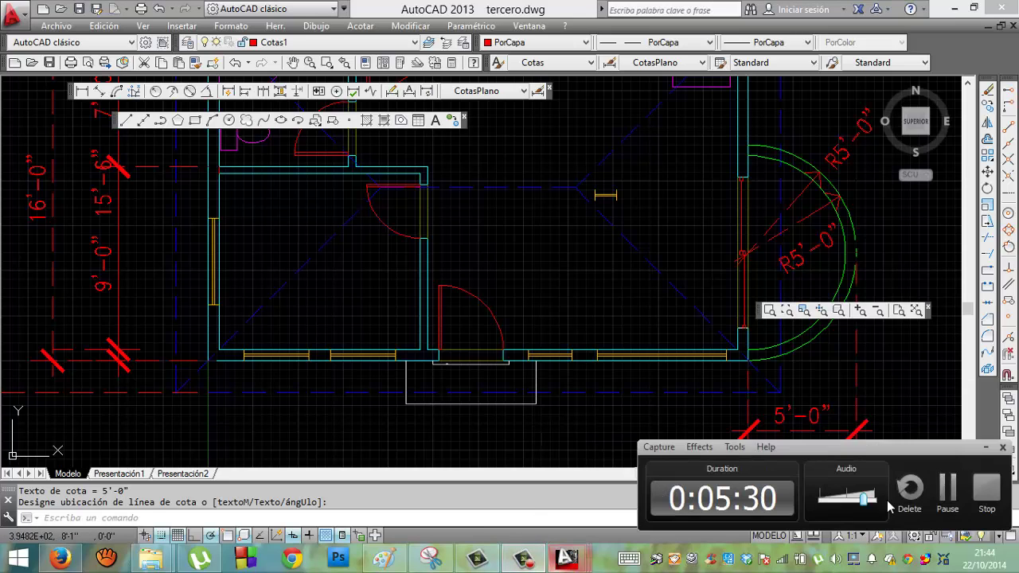